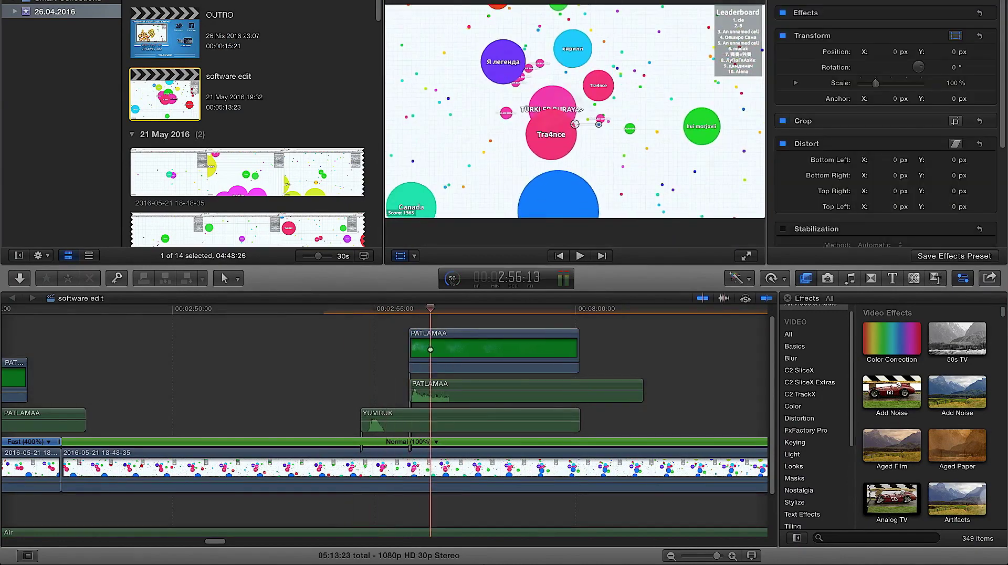
Step: Stretch the last gameplay clip in the timeline so its speed becomes 305%
{"action": "left_click", "coordinate": [324, 469]}
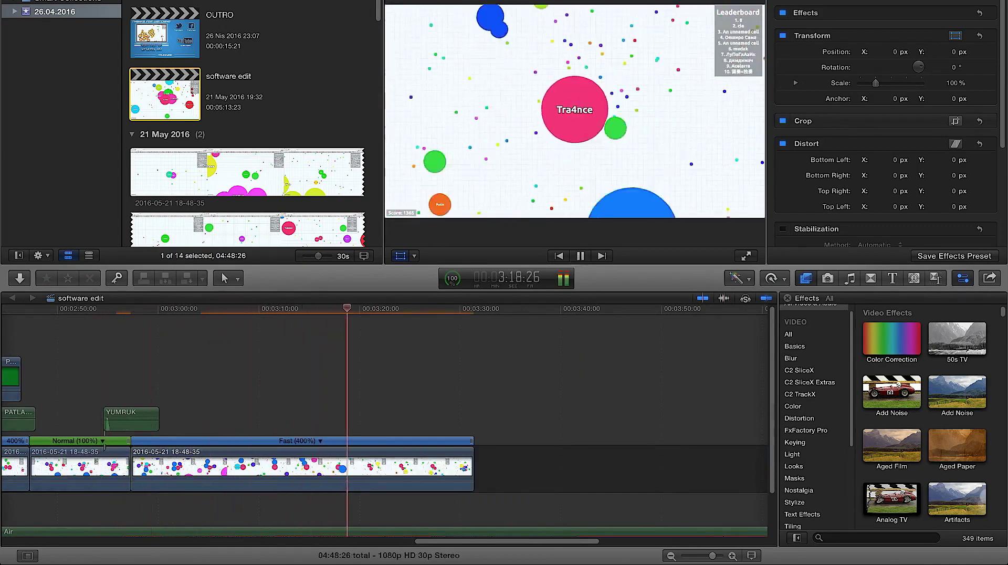
{"action": "left_click_drag", "start_coordinate": [471, 440], "coordinate": [580, 441]}
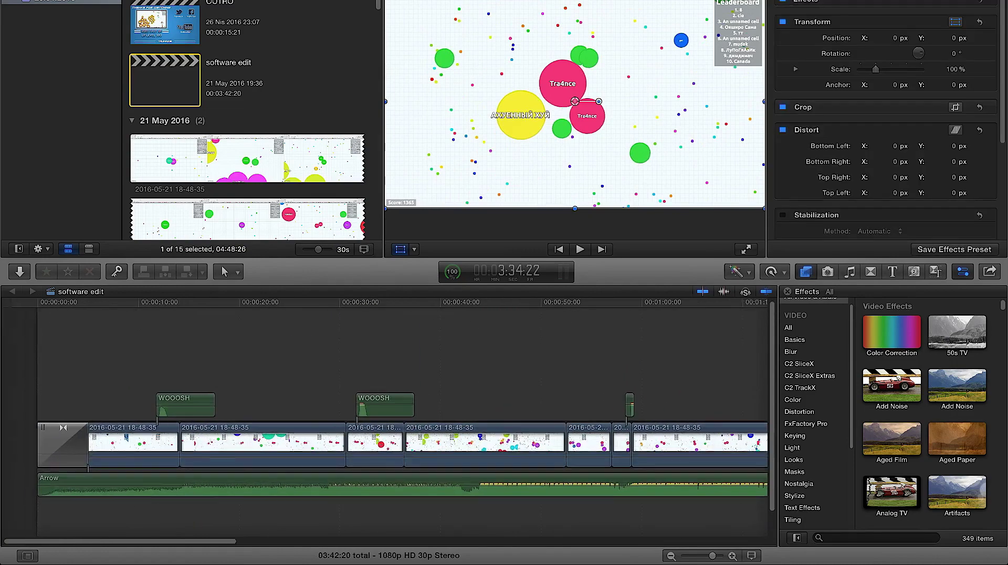
Step: Find the Sharpen effect by searching "sharp", apply it to the gameplay clips, and return to the timeline start
{"action": "type", "text": "sharp"}
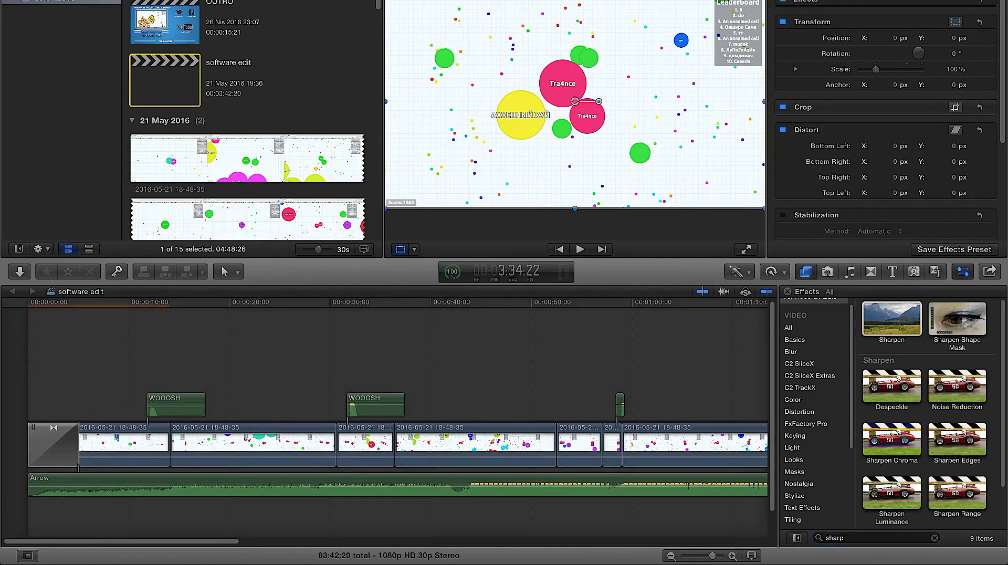
{"action": "scroll", "coordinate": [386, 420], "scroll_direction": "right", "scroll_amount": 5}
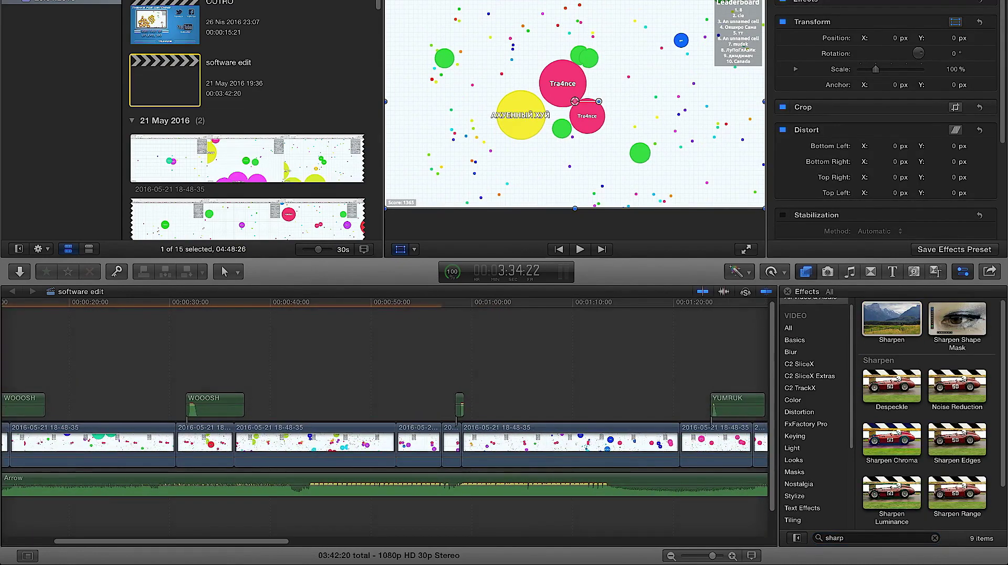
{"action": "scroll", "coordinate": [462, 418], "scroll_direction": "right", "scroll_amount": 5}
{"action": "left_click_drag", "start_coordinate": [891, 319], "coordinate": [461, 332]}
{"action": "scroll", "coordinate": [308, 418], "scroll_direction": "right", "scroll_amount": 8}
{"action": "scroll", "coordinate": [386, 420], "scroll_direction": "right", "scroll_amount": 6}
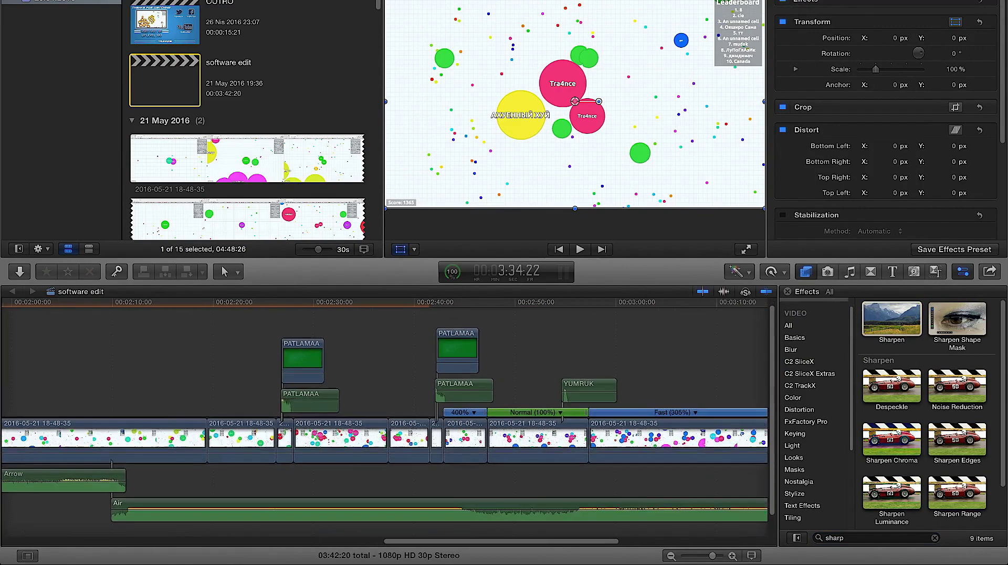
{"action": "left_click_drag", "start_coordinate": [575, 402], "coordinate": [575, 401]}
{"action": "key", "text": "Home"}
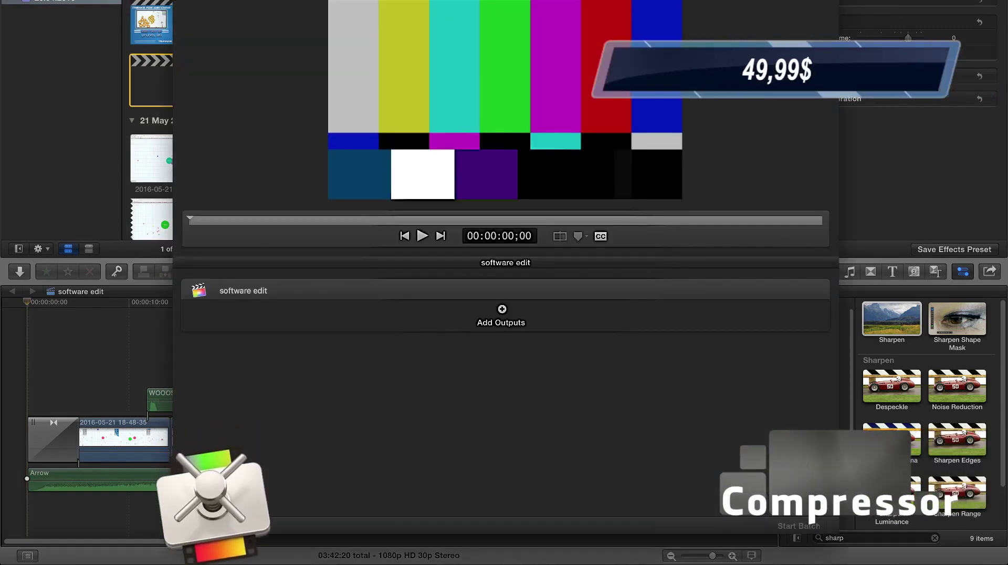
Step: In Compressor, add an HD 1080p output for software edit, set its location to Masaüstü, and start the batch
{"action": "left_click", "coordinate": [502, 309]}
{"action": "scroll", "coordinate": [501, 91], "scroll_direction": "down", "scroll_amount": 5}
{"action": "left_click", "coordinate": [462, 118]}
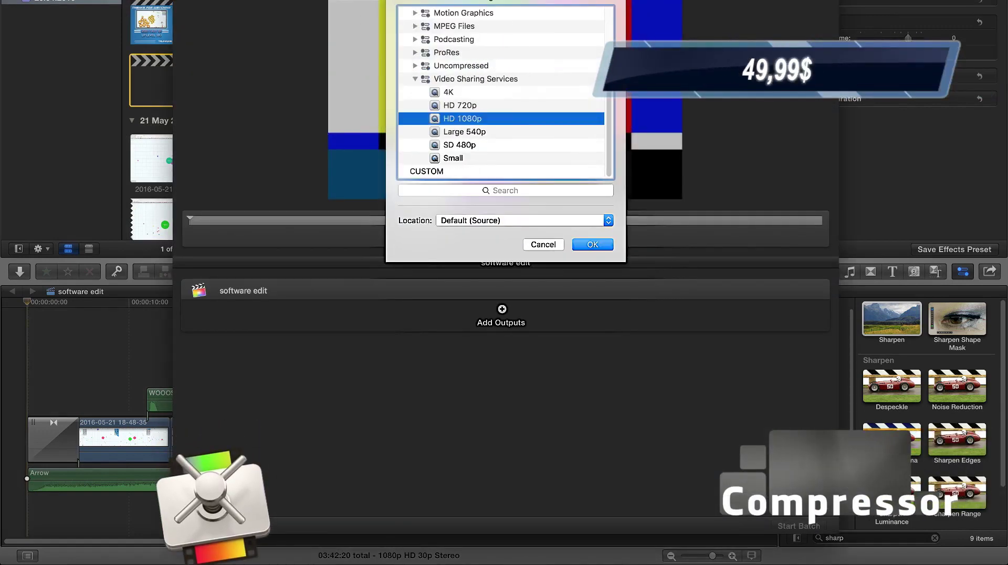
{"action": "left_click", "coordinate": [524, 220]}
{"action": "left_click", "coordinate": [465, 240]}
{"action": "key", "text": "Return"}
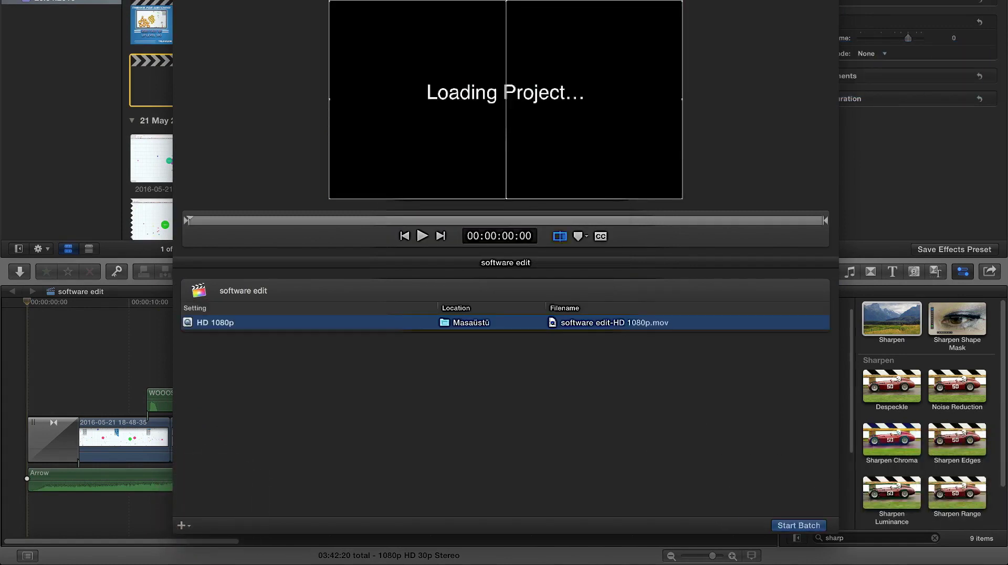
{"action": "key", "text": "super+b"}
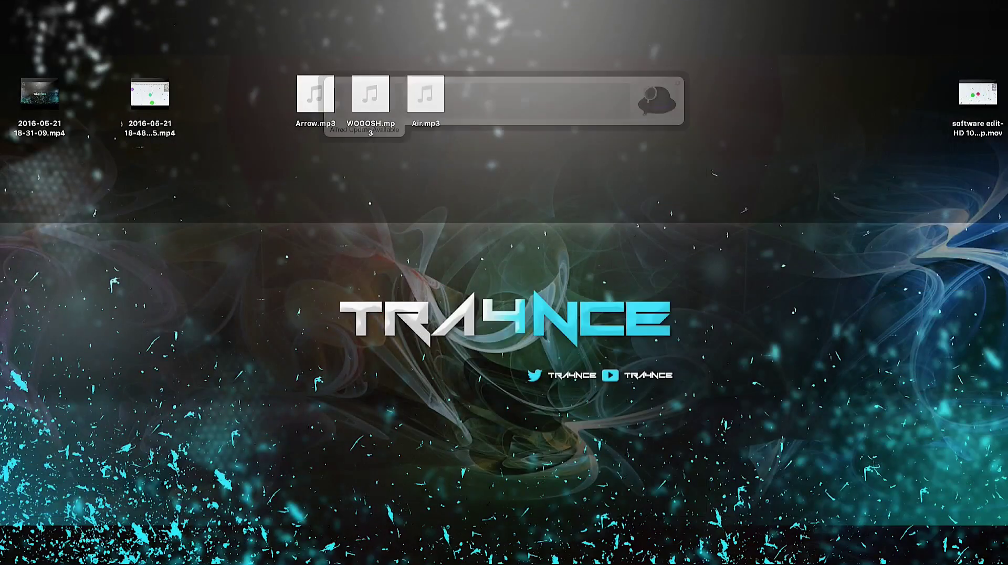
Step: Launch Motion and fit the software edit-HD 1080p project canvas to the window
{"action": "type", "text": "mot"}
{"action": "key", "text": "Return"}
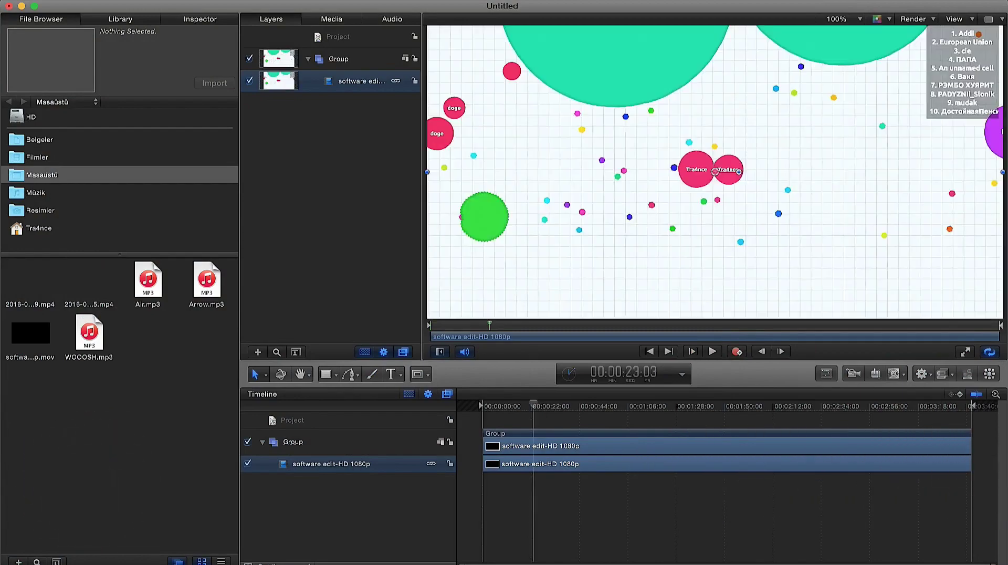
{"action": "key", "text": "shift+z"}
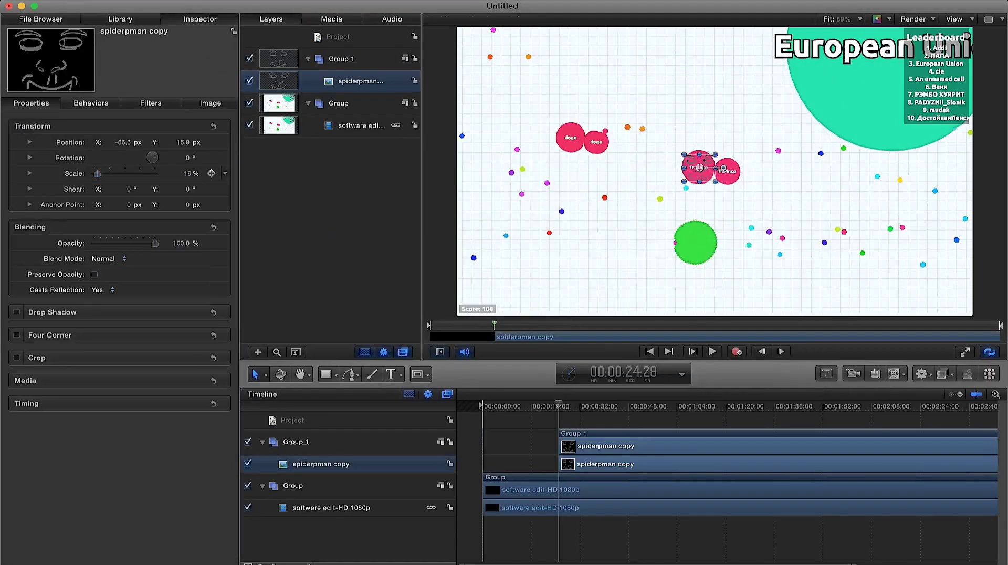
Step: Add a Fade In/Fade Out behavior to Group 2 and to the facesad image
{"action": "left_click", "coordinate": [356, 125]}
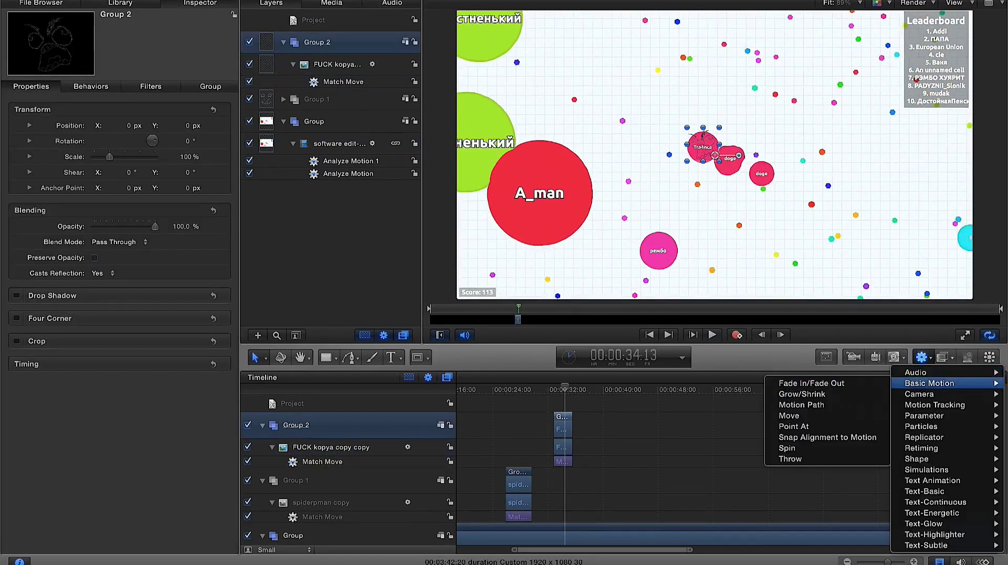
{"action": "left_click", "coordinate": [820, 384]}
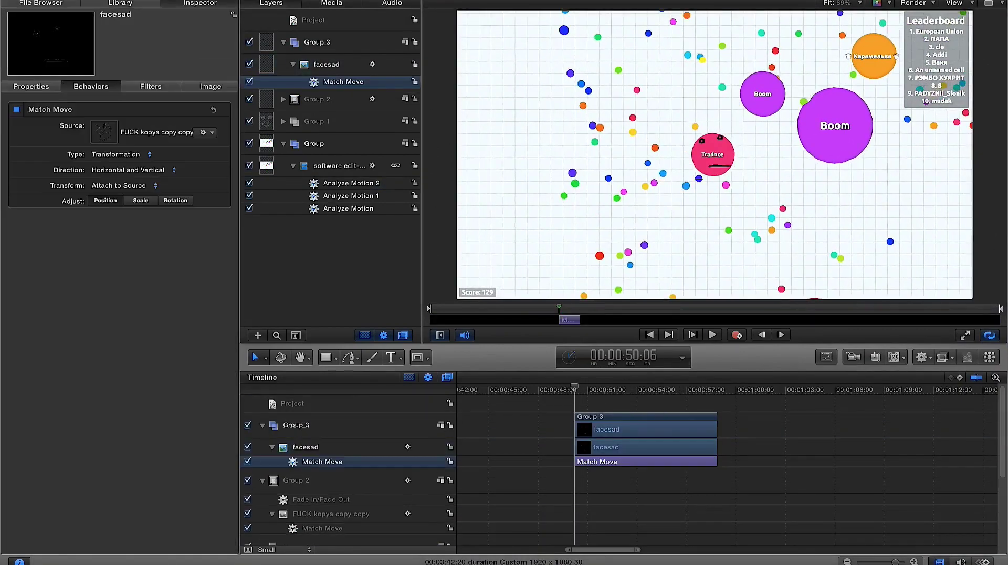
{"action": "left_click", "coordinate": [712, 155]}
{"action": "key", "text": "super+3"}
{"action": "scroll", "coordinate": [714, 152], "scroll_direction": "up", "scroll_amount": 3}
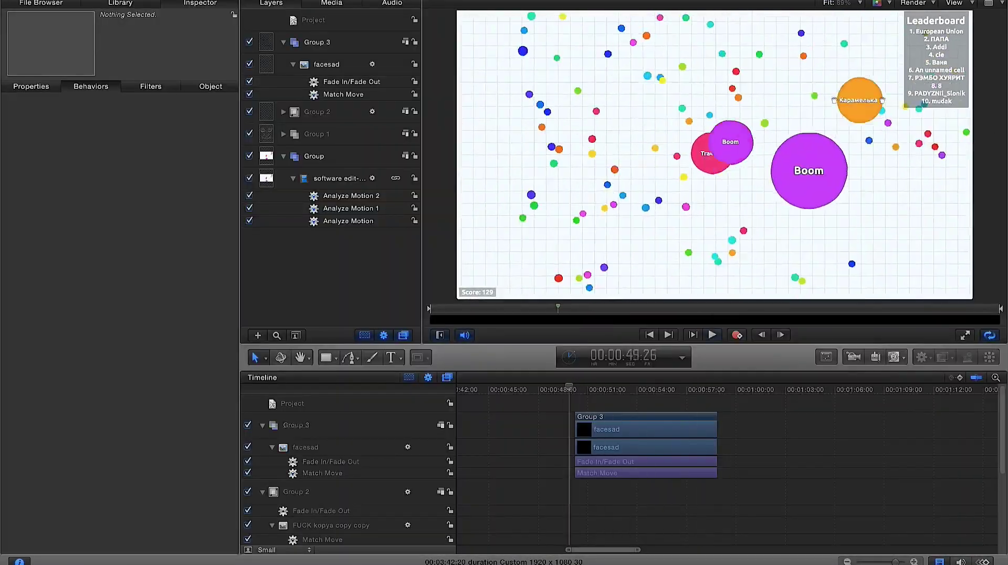
Step: Import trollface-original, analyze the small Boom cell's movement, and link the image to that motion track
{"action": "key", "text": "super+i"}
{"action": "key", "text": "Return"}
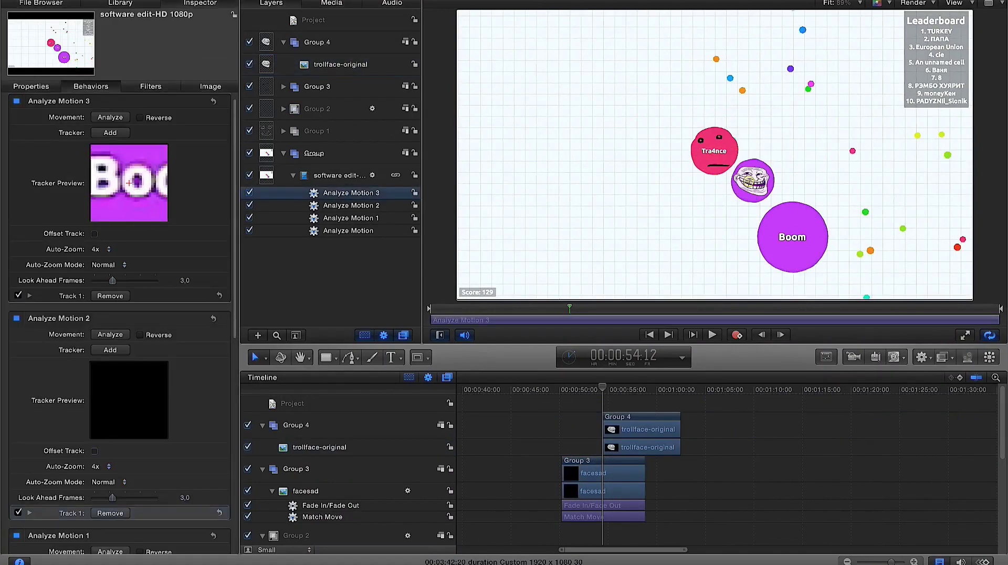
{"action": "left_click", "coordinate": [110, 117]}
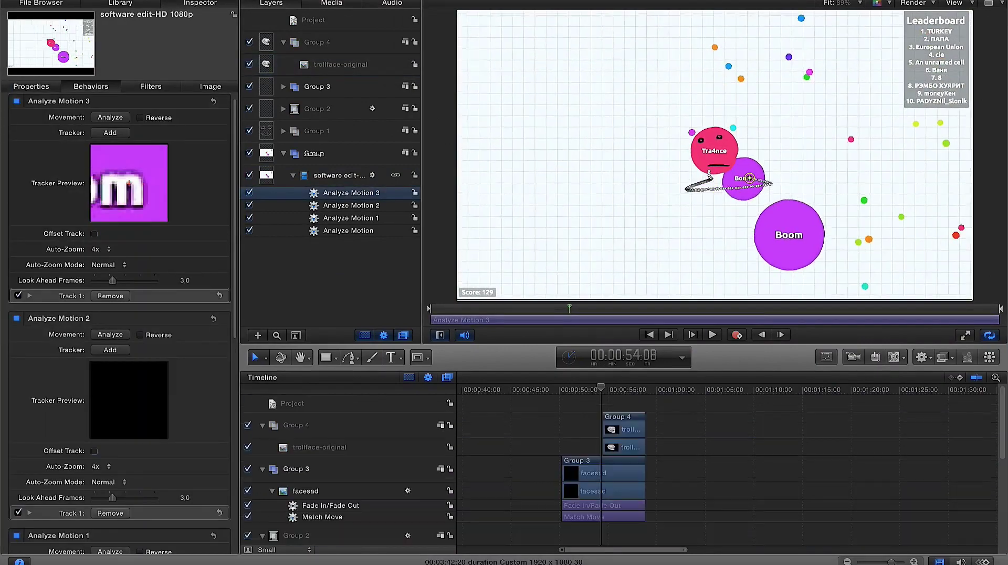
{"action": "left_click_drag", "start_coordinate": [46, 291], "coordinate": [309, 66]}
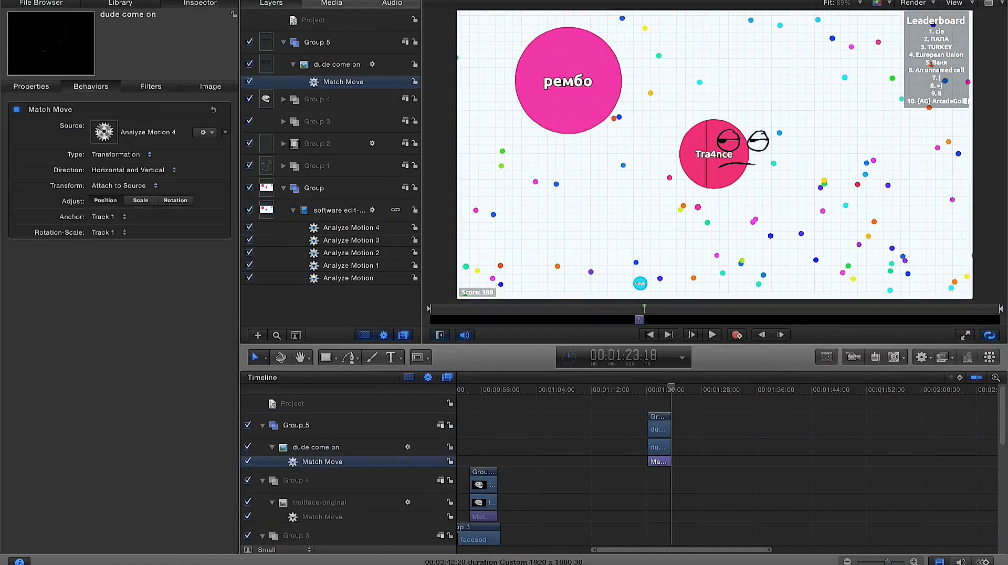
Step: Shorten the ANGRY image in Group 6 to end at about 00:01:27 and preview the tracked face
{"action": "left_click", "coordinate": [721, 153]}
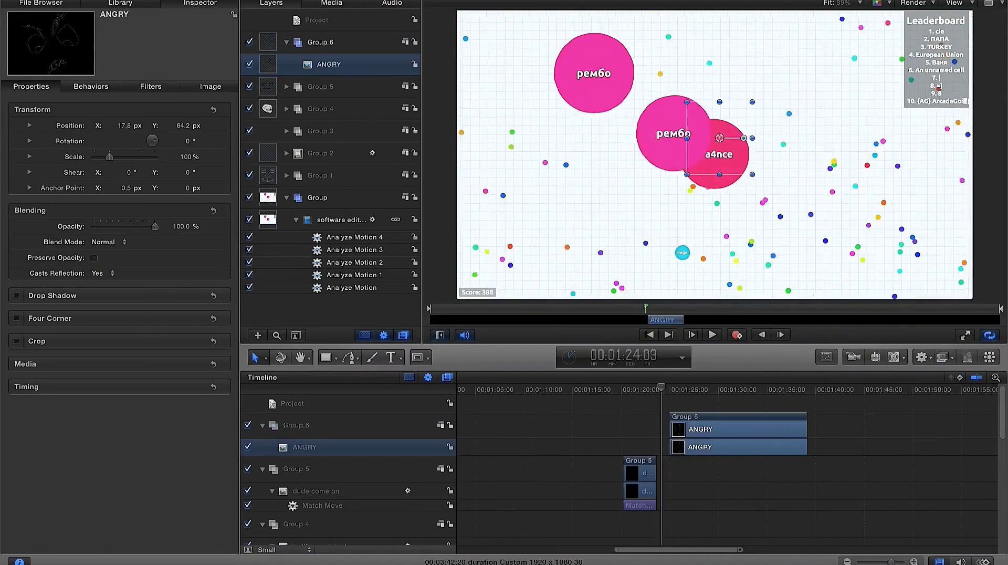
{"action": "left_click_drag", "start_coordinate": [799, 429], "coordinate": [693, 429]}
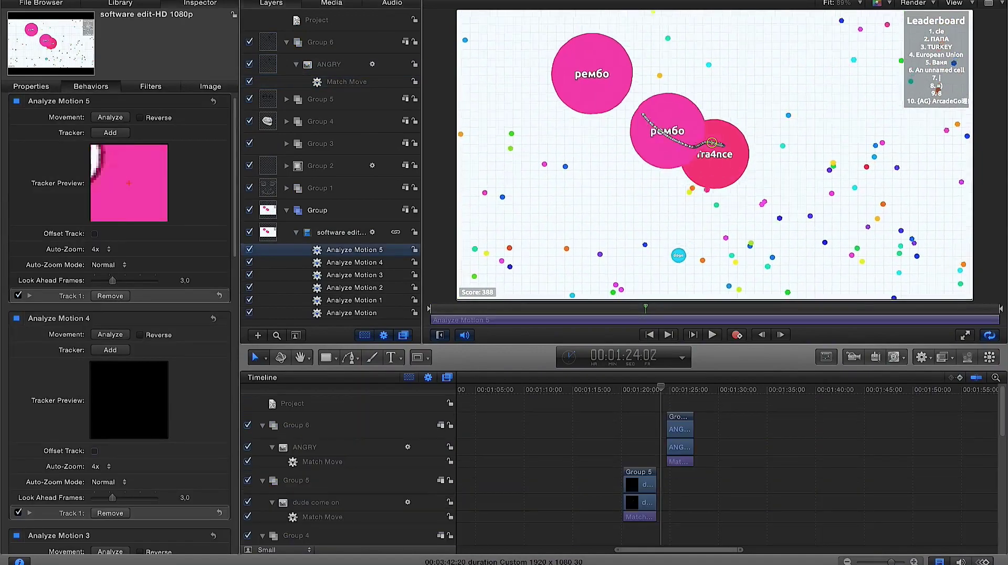
{"action": "key", "text": "super+shift+a"}
{"action": "key", "text": "space"}
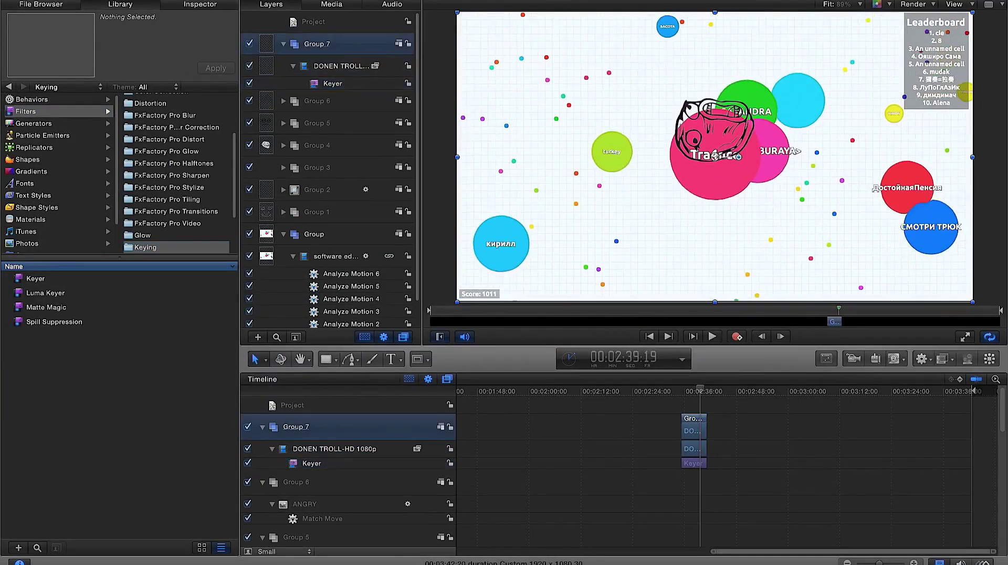
Step: Clear the selection and preview the DONEN TROLL-HD 1080p overlay on the pink cell around 00:02:39
{"action": "key", "text": "super+3"}
{"action": "key", "text": "super+shift+a"}
{"action": "key", "text": "space"}
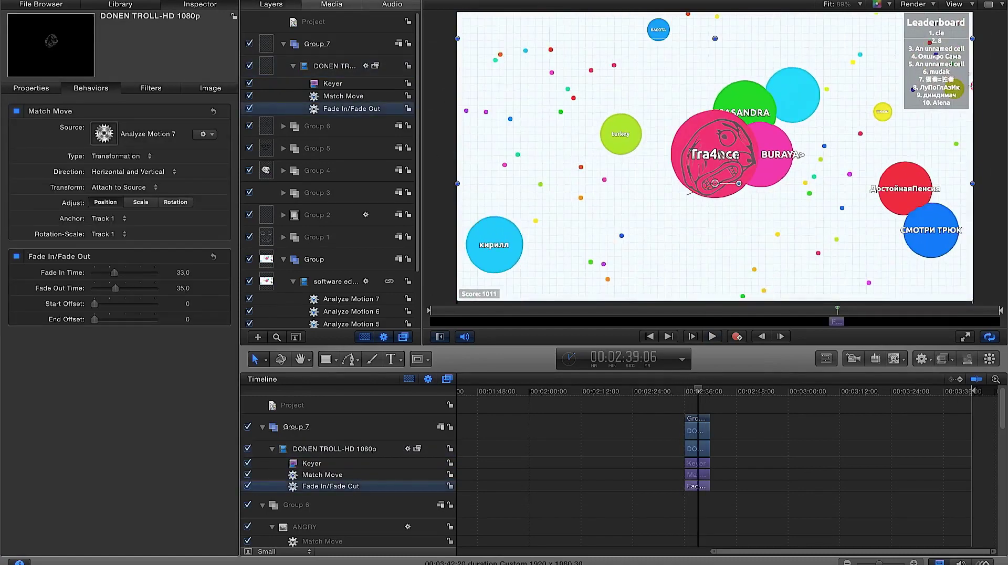
{"action": "key", "text": "shift+super+a"}
{"action": "key", "text": "space"}
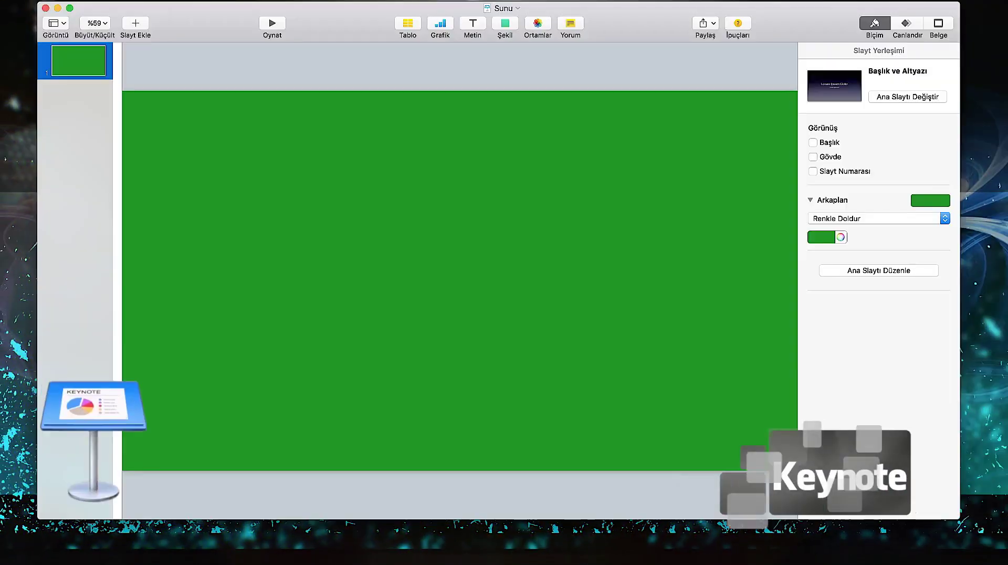
Step: In Keynote, search the Mac for "troll face" and place the crying face image on the green slide
{"action": "key", "text": "super+space"}
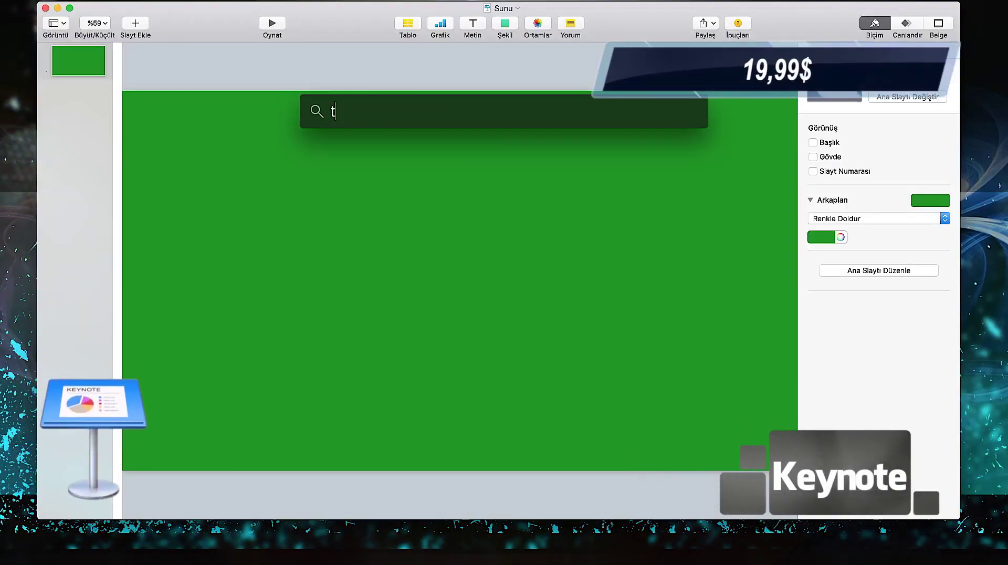
{"action": "type", "text": "troll face"}
{"action": "left_click_drag", "start_coordinate": [369, 398], "coordinate": [514, 232]}
{"action": "key", "text": "Escape"}
Step: Change the slide's background fill to a brighter green
{"action": "left_click", "coordinate": [840, 237]}
{"action": "left_click", "coordinate": [294, 221]}
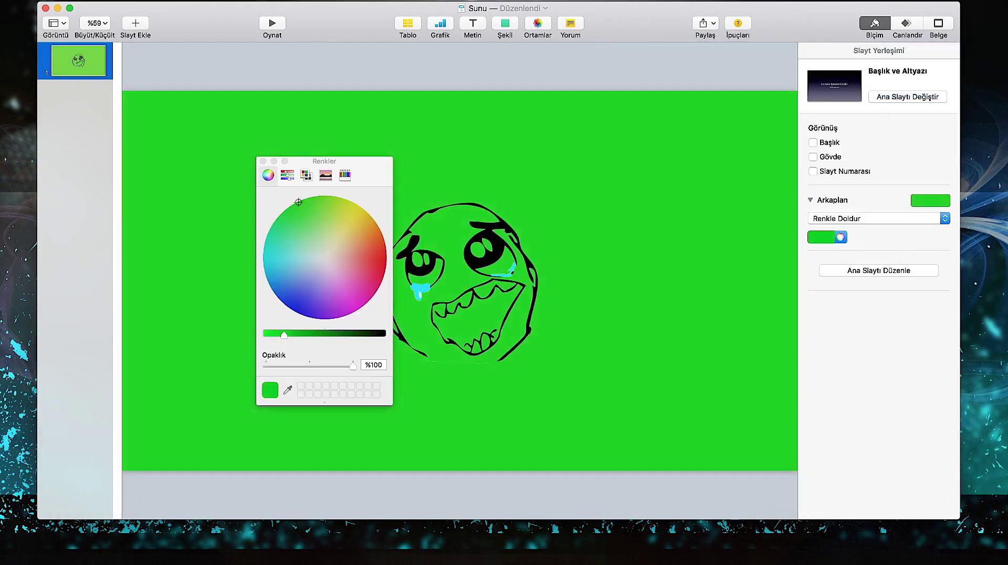
Step: Give the crying face image the Büyüten Ölçekleme build-in animation and look through the alternative effects
{"action": "left_click", "coordinate": [460, 281]}
{"action": "left_click", "coordinate": [906, 23]}
{"action": "left_click", "coordinate": [879, 93]}
{"action": "left_click", "coordinate": [847, 345]}
{"action": "left_click", "coordinate": [873, 94]}
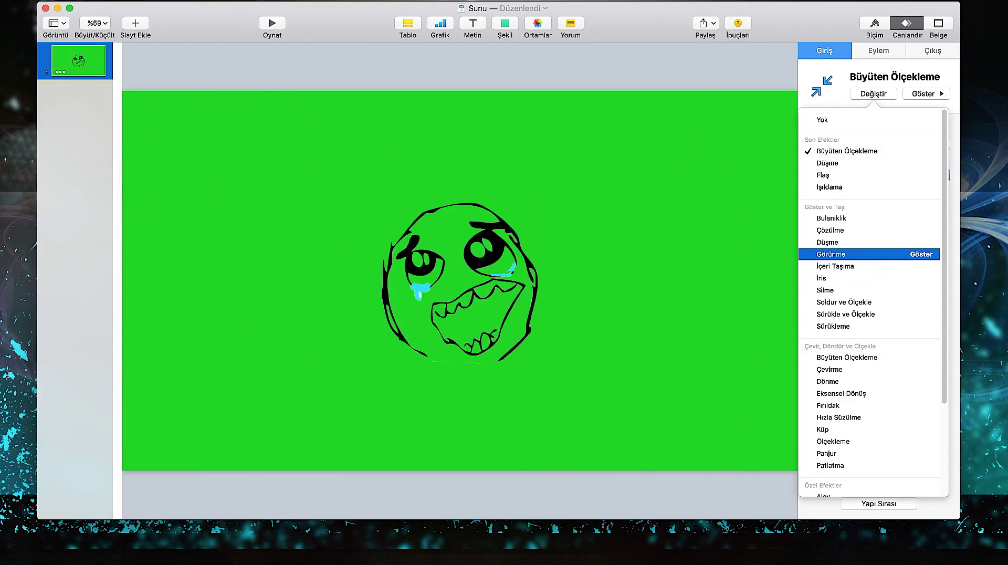
{"action": "key", "text": "Escape"}
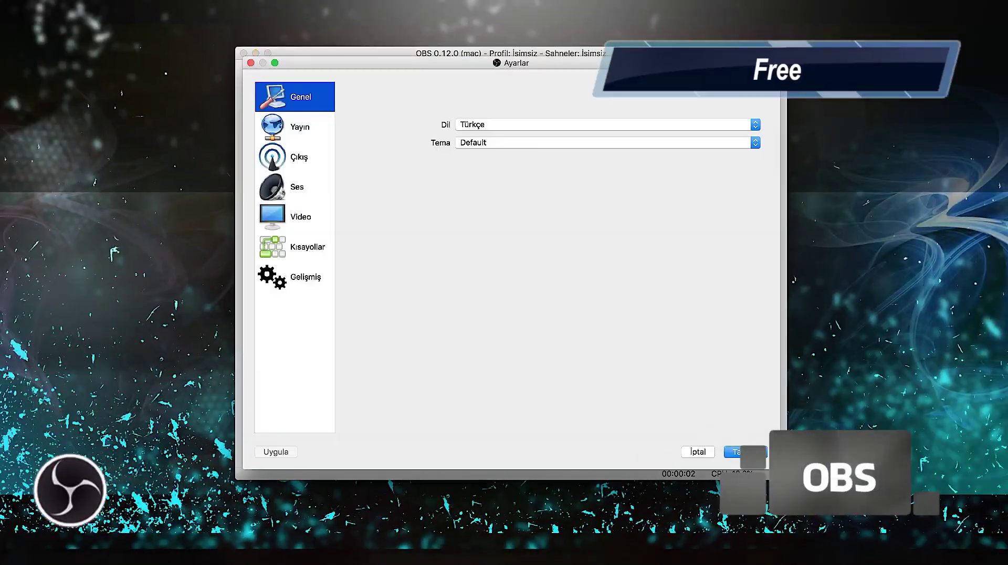
Step: Switch to the OBS settings and review the language choices, stream settings, and streaming, recording and audio output options
{"action": "left_click", "coordinate": [604, 125]}
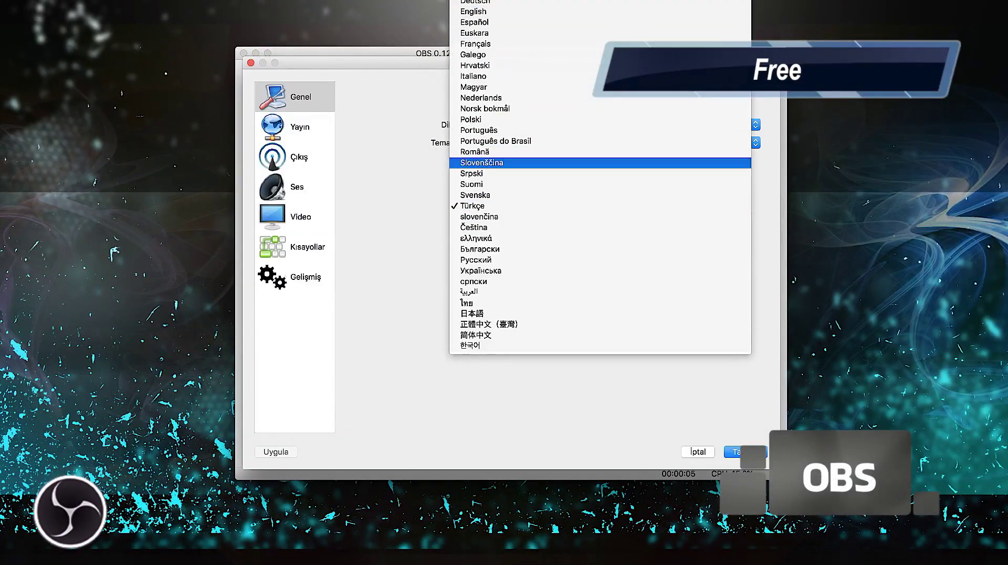
{"action": "key", "text": "Escape"}
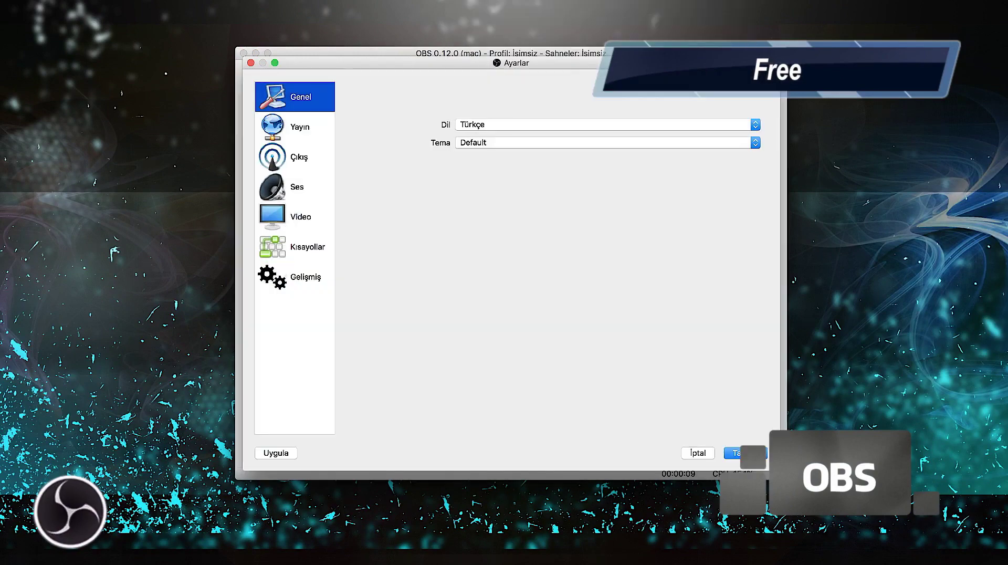
{"action": "left_click", "coordinate": [299, 126]}
{"action": "left_click", "coordinate": [298, 157]}
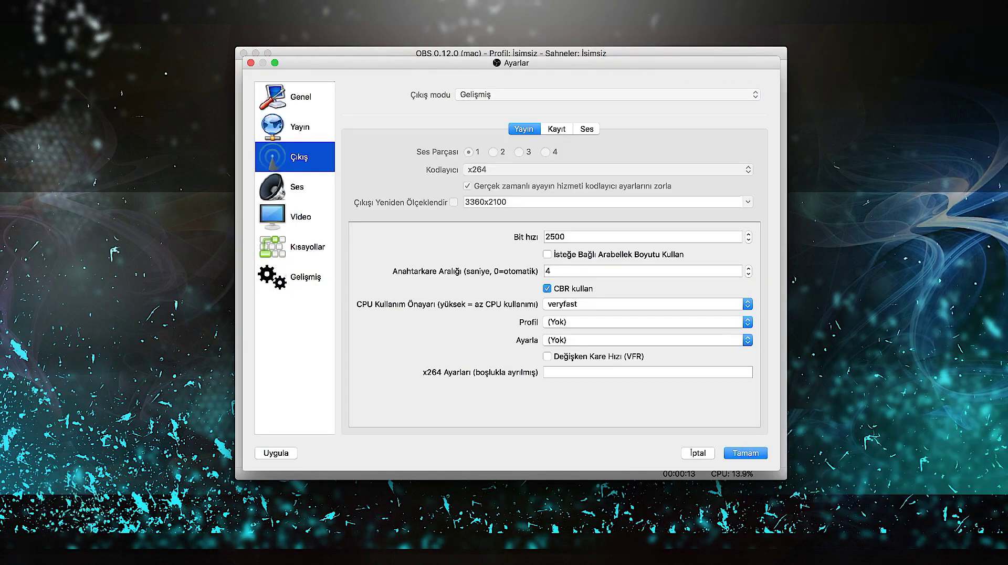
{"action": "left_click", "coordinate": [556, 129]}
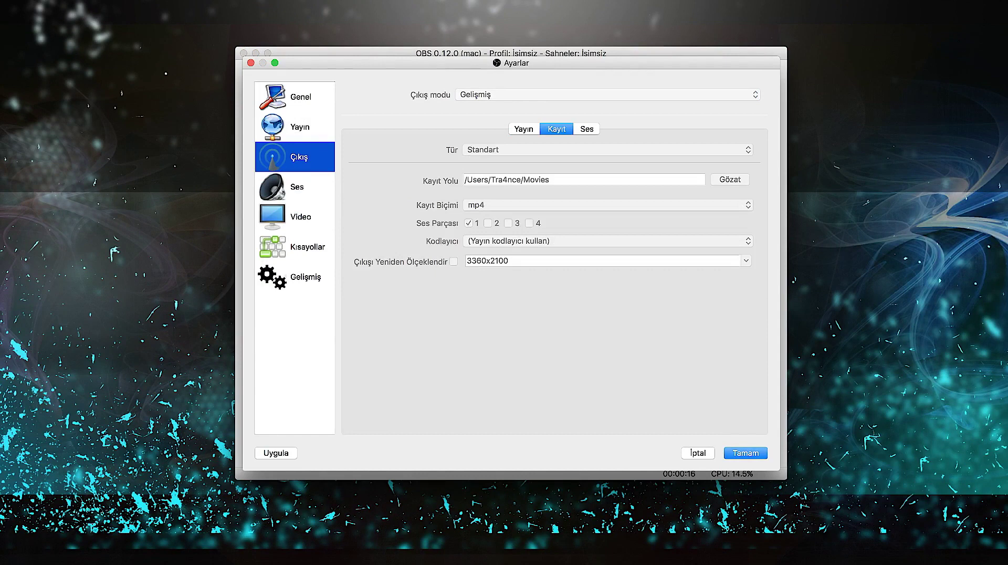
{"action": "left_click", "coordinate": [586, 129]}
Step: Review the device choices for the three mic/auxiliary audio inputs and the video resolution and FPS settings
{"action": "left_click", "coordinate": [297, 186]}
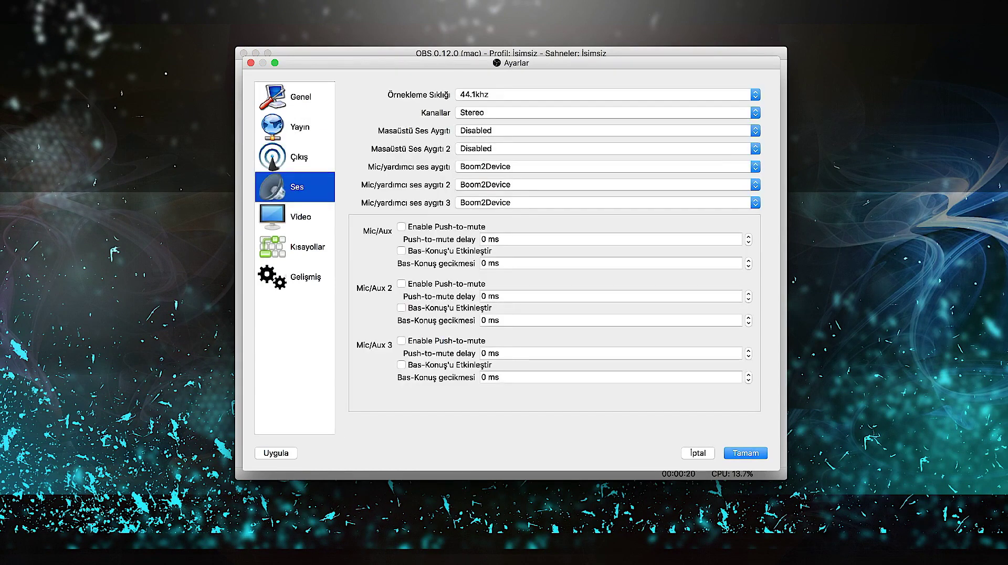
{"action": "left_click", "coordinate": [603, 167]}
{"action": "left_click", "coordinate": [604, 166]}
{"action": "left_click", "coordinate": [604, 184]}
{"action": "left_click", "coordinate": [604, 184]}
{"action": "left_click", "coordinate": [604, 202]}
{"action": "left_click", "coordinate": [603, 202]}
{"action": "left_click", "coordinate": [299, 217]}
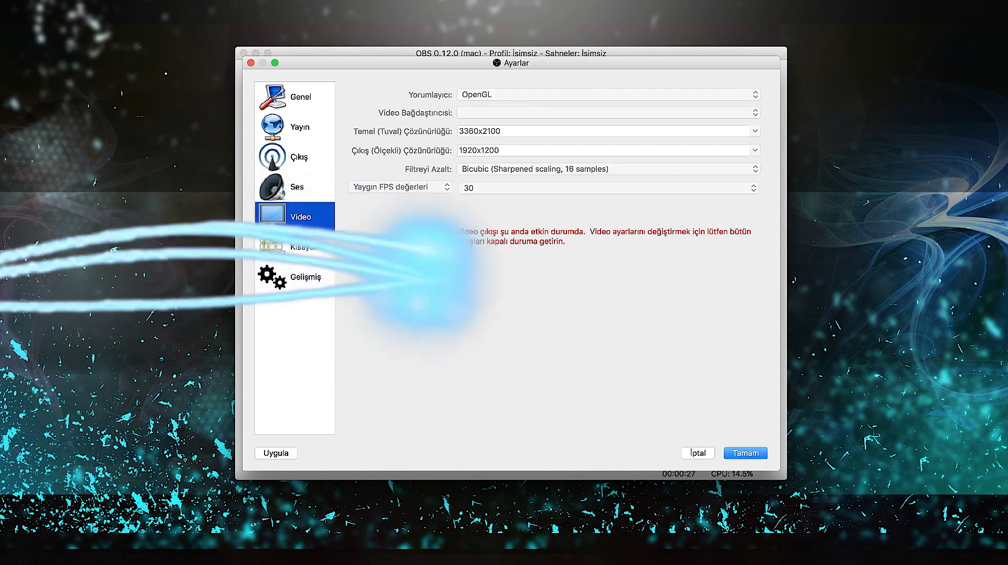